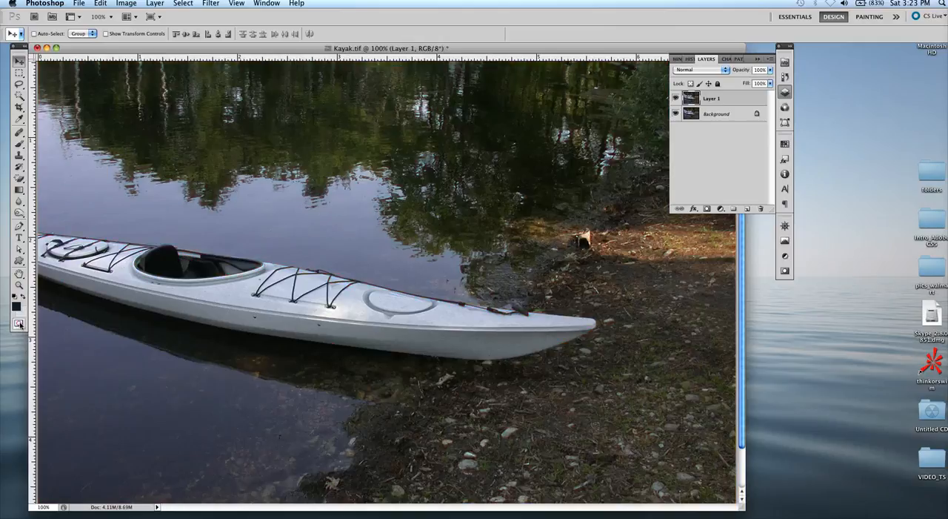
{"action": "left_click", "coordinate": [19, 323]}
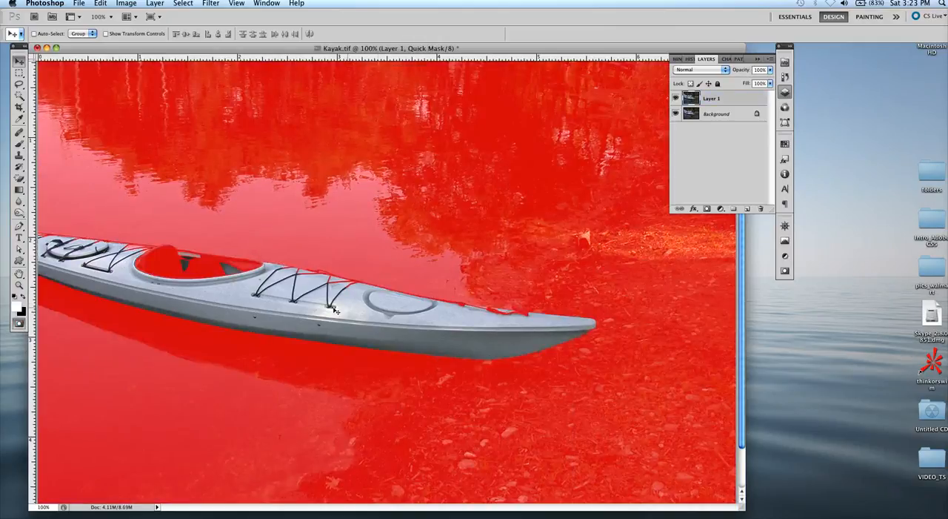
Step: Turn on Quick Mask mode and brush black over the middle bungee cords and their fitting on the deck in front of the cockpit
{"action": "key", "text": "super+equal"}
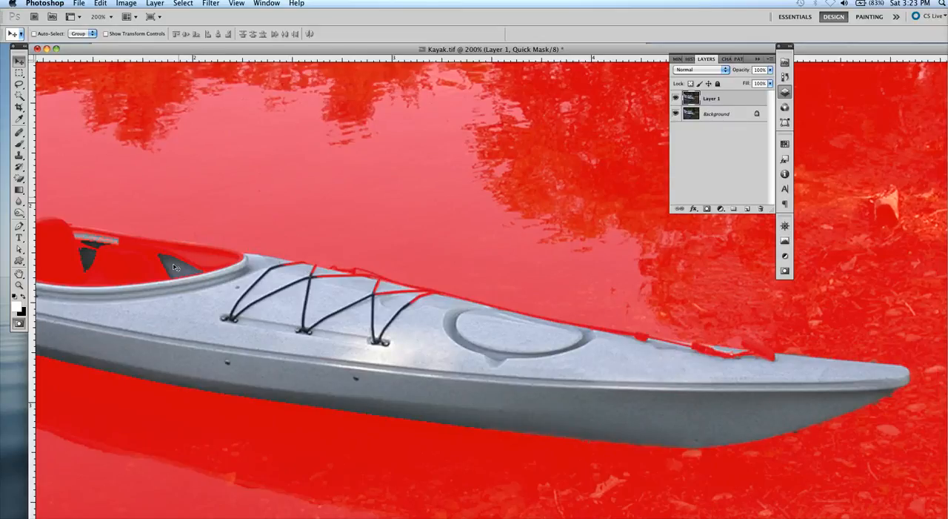
{"action": "key", "text": "super+plus"}
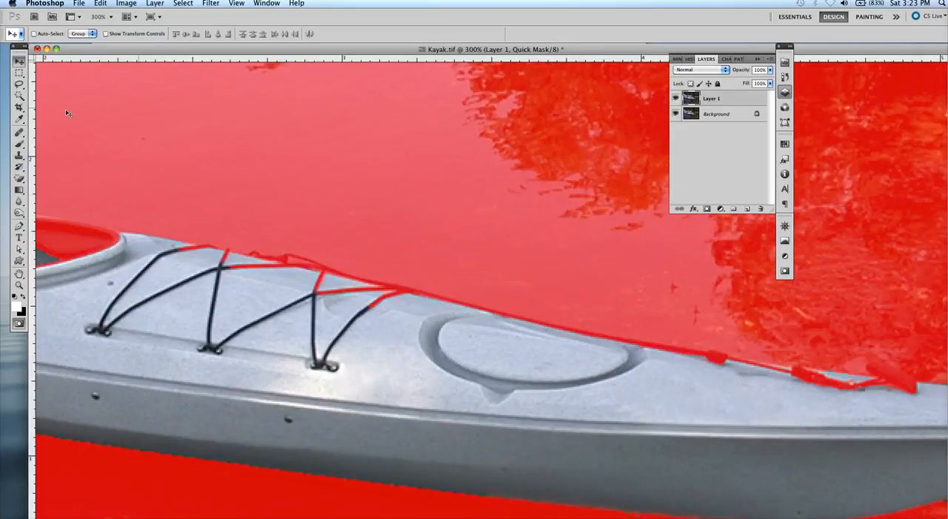
{"action": "left_click", "coordinate": [19, 143]}
{"action": "left_click", "coordinate": [57, 141]}
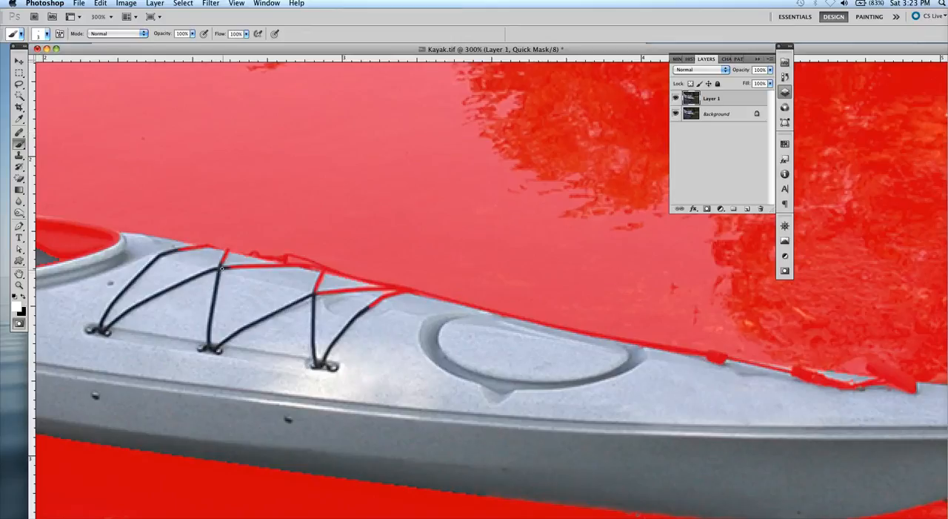
{"action": "left_click", "coordinate": [24, 296]}
{"action": "left_click_drag", "start_coordinate": [219, 268], "coordinate": [209, 345]}
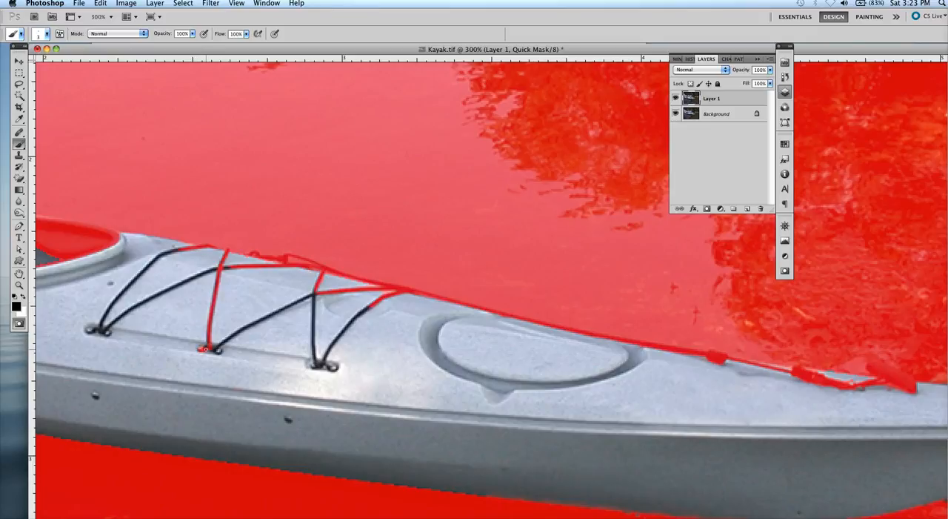
{"action": "left_click", "coordinate": [217, 350]}
{"action": "left_click_drag", "start_coordinate": [235, 332], "coordinate": [315, 292]}
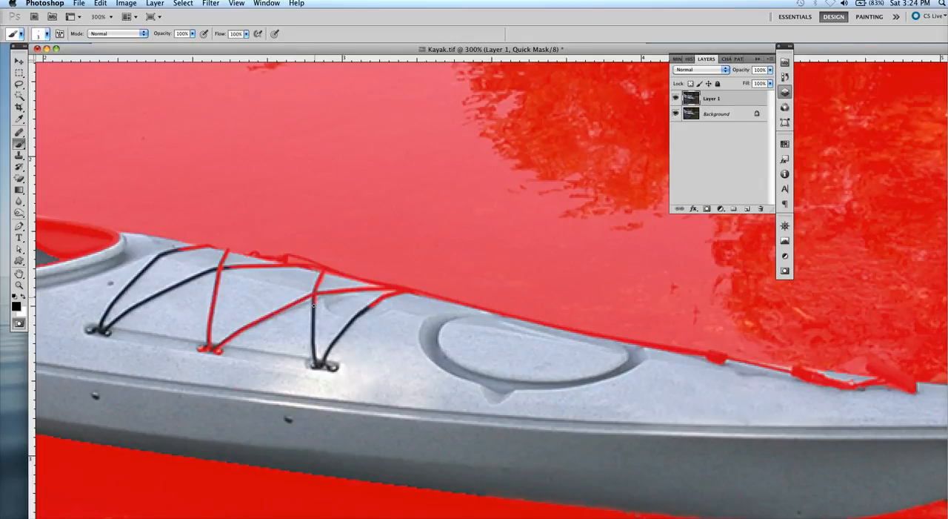
Step: Mask the remaining bungee cords and fittings on the front deck and the two small bolts on the hull side
{"action": "mouse_move", "coordinate": [313, 341]}
{"action": "left_mouse_down"}
{"action": "mouse_move", "coordinate": [317, 364]}
{"action": "mouse_move", "coordinate": [333, 366]}
{"action": "mouse_move", "coordinate": [326, 354]}
{"action": "mouse_move", "coordinate": [368, 305]}
{"action": "left_mouse_up"}
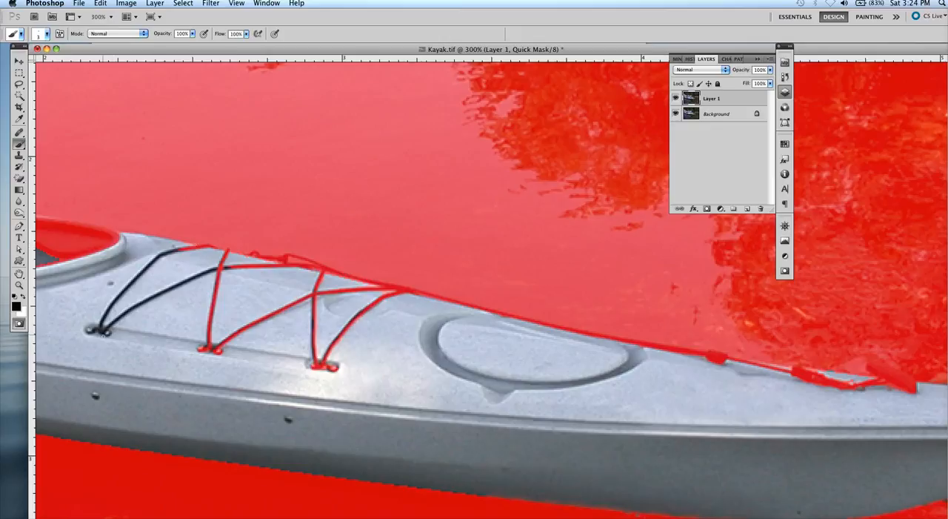
{"action": "mouse_move", "coordinate": [104, 332]}
{"action": "left_mouse_down"}
{"action": "mouse_move", "coordinate": [147, 298]}
{"action": "mouse_move", "coordinate": [228, 267]}
{"action": "left_mouse_up"}
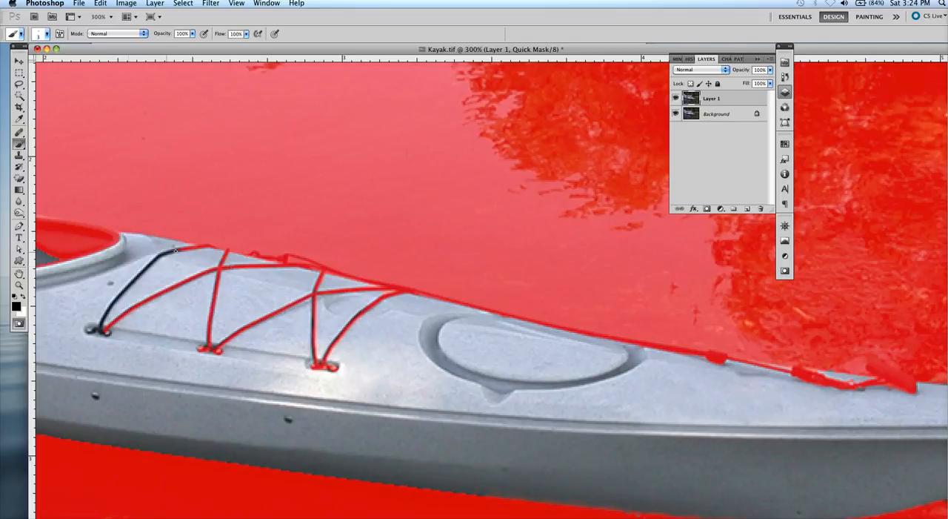
{"action": "mouse_move", "coordinate": [176, 251]}
{"action": "left_mouse_down"}
{"action": "mouse_move", "coordinate": [121, 294]}
{"action": "mouse_move", "coordinate": [101, 326]}
{"action": "mouse_move", "coordinate": [108, 332]}
{"action": "mouse_move", "coordinate": [89, 330]}
{"action": "left_mouse_up"}
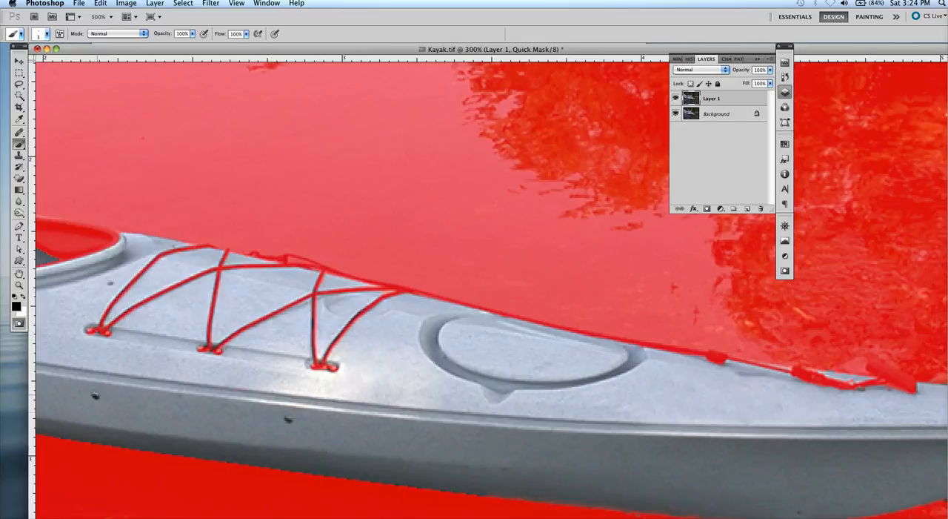
{"action": "left_click", "coordinate": [95, 395]}
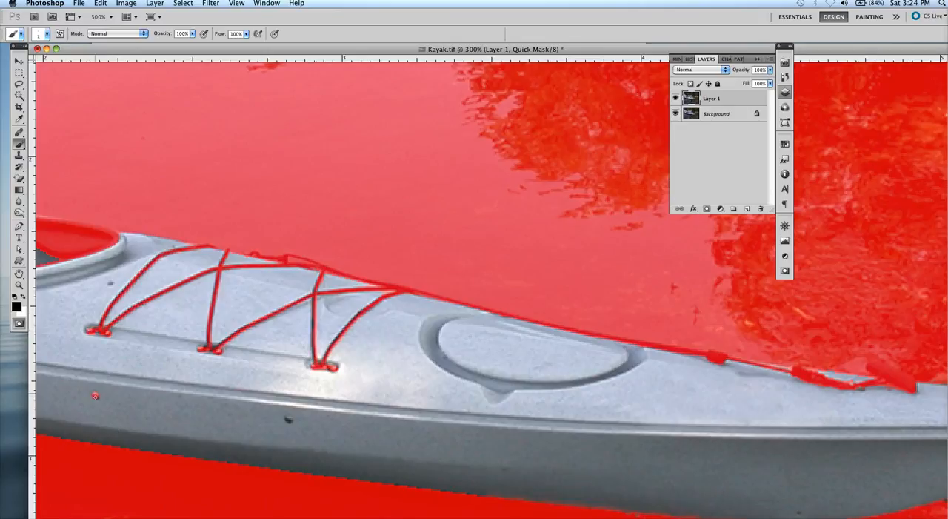
{"action": "left_click", "coordinate": [288, 419]}
Step: Mask the small bolts on the deck around the cockpit rim with black brush dabs
{"action": "key", "text": "space"}
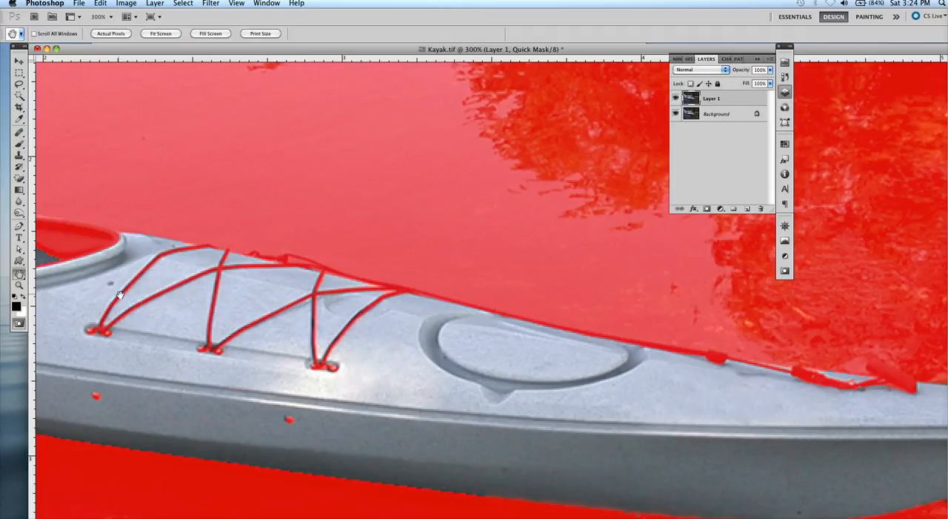
{"action": "left_click_drag", "start_coordinate": [246, 296], "coordinate": [784, 315]}
{"action": "left_click_drag", "start_coordinate": [342, 315], "coordinate": [398, 327]}
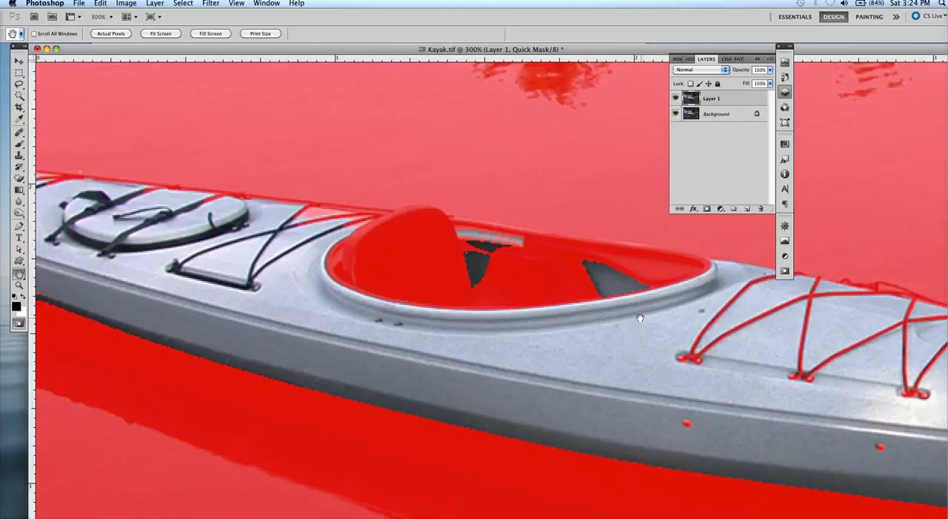
{"action": "key", "text": "b"}
{"action": "left_click", "coordinate": [399, 324]}
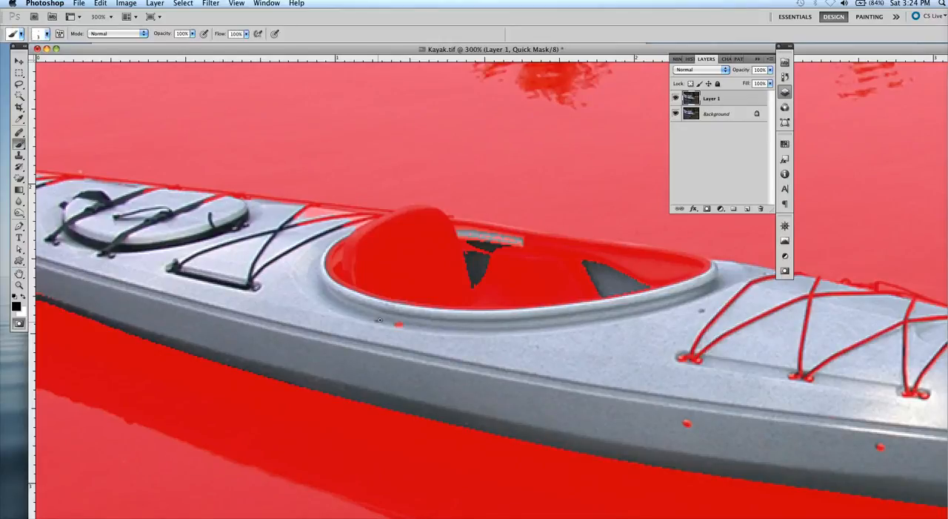
{"action": "left_click", "coordinate": [702, 309]}
Step: Mask the crossed bungee cords and their end fitting on the deck just behind the cockpit
{"action": "left_click", "coordinate": [171, 268]}
{"action": "left_click", "coordinate": [228, 243], "text": "shift"}
{"action": "left_click", "coordinate": [294, 216], "text": "shift"}
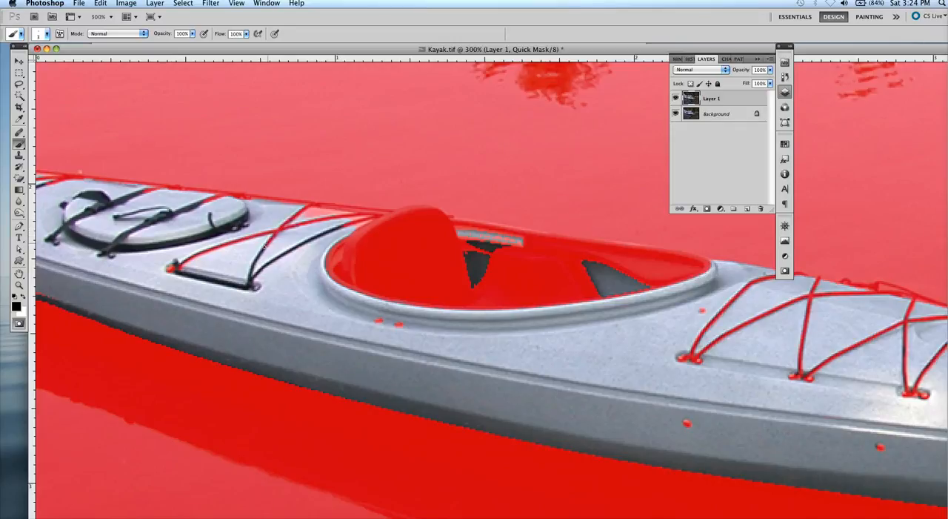
{"action": "left_click_drag", "start_coordinate": [250, 282], "coordinate": [338, 225]}
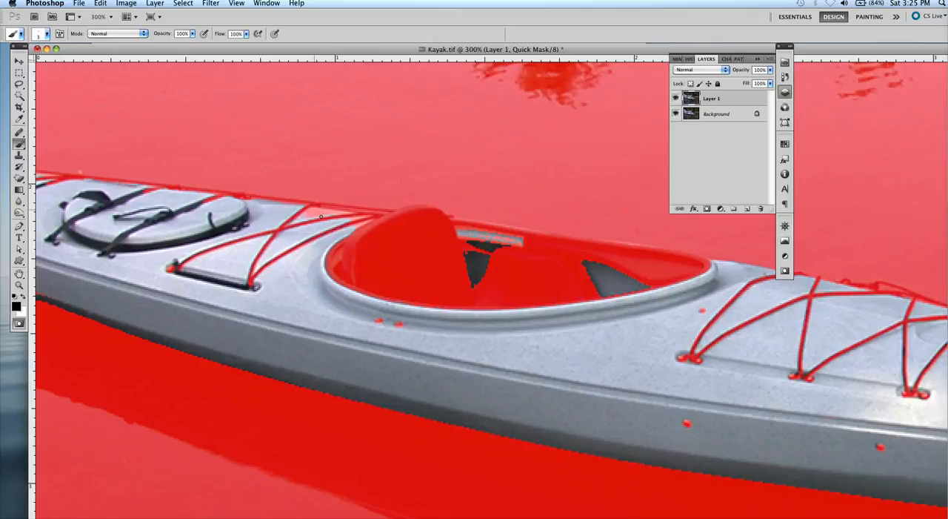
Step: Brush black over the two straps, the buckle and the small cord pieces on the rear hatch to mask them
{"action": "left_click", "coordinate": [23, 297]}
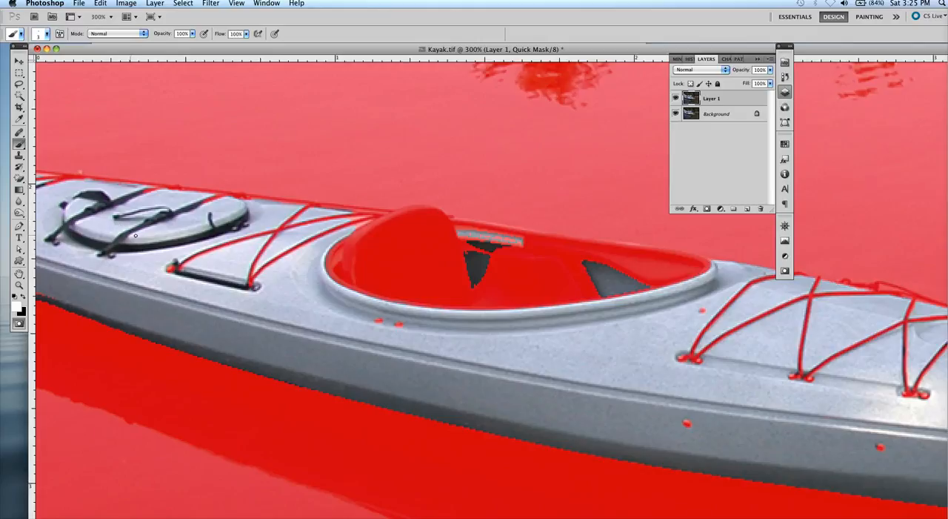
{"action": "left_click", "coordinate": [23, 296]}
{"action": "mouse_move", "coordinate": [116, 243]}
{"action": "left_mouse_down"}
{"action": "mouse_move", "coordinate": [151, 220]}
{"action": "mouse_move", "coordinate": [202, 200]}
{"action": "left_mouse_up"}
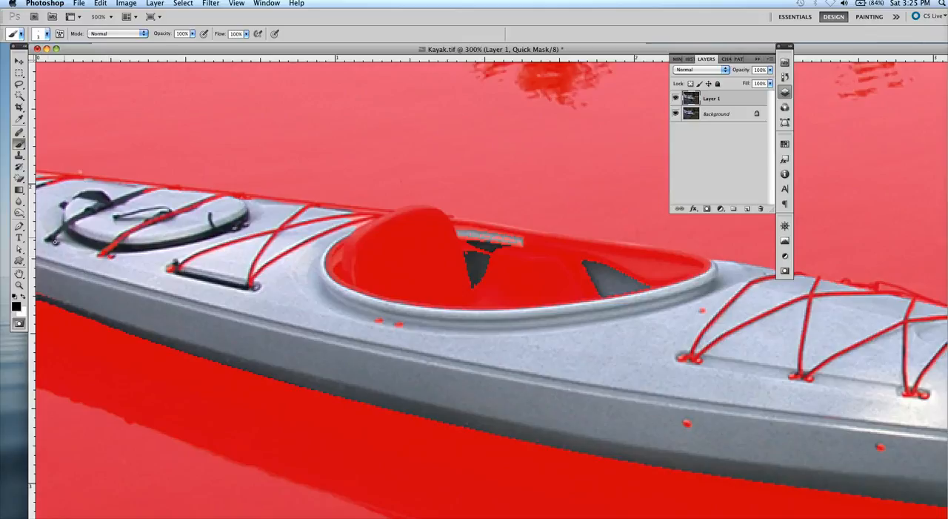
{"action": "mouse_move", "coordinate": [49, 238]}
{"action": "left_mouse_down"}
{"action": "mouse_move", "coordinate": [85, 212]}
{"action": "mouse_move", "coordinate": [144, 191]}
{"action": "left_mouse_up"}
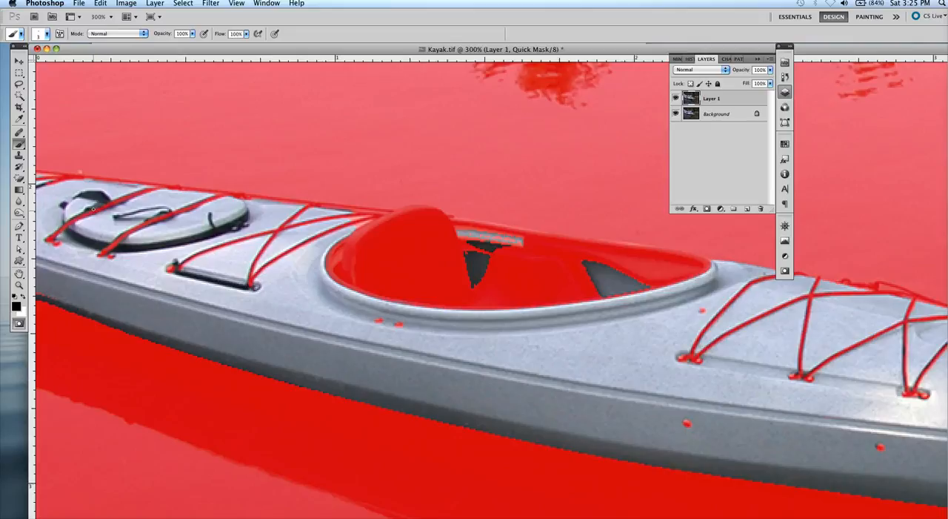
{"action": "left_click_drag", "start_coordinate": [92, 209], "coordinate": [86, 211]}
{"action": "left_click_drag", "start_coordinate": [211, 213], "coordinate": [246, 224]}
Step: Brush white along the light strip at the cockpit's far edge to unmask it, and convert the Quick Mask to a selection
{"action": "key", "text": "x"}
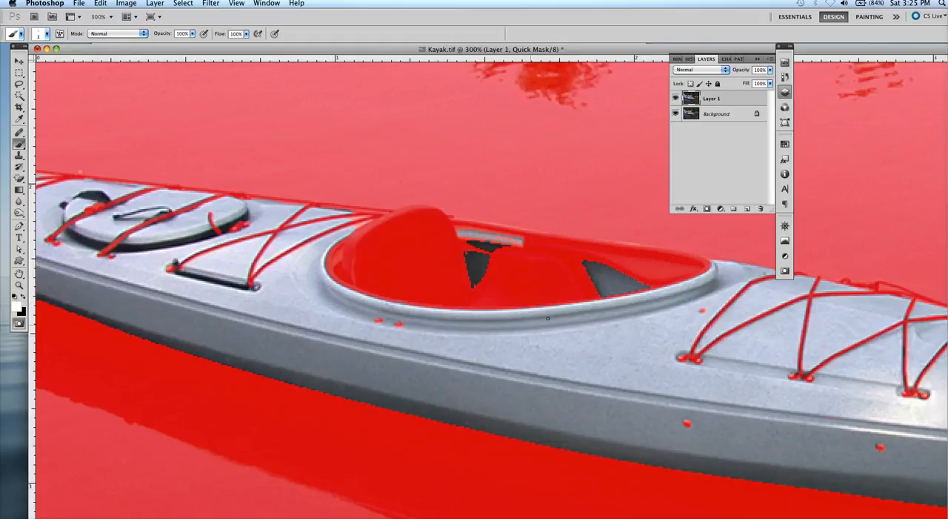
{"action": "left_click_drag", "start_coordinate": [472, 234], "coordinate": [518, 241]}
{"action": "left_click_drag", "start_coordinate": [518, 239], "coordinate": [514, 245]}
{"action": "key", "text": "super+minus"}
{"action": "key", "text": "super+minus"}
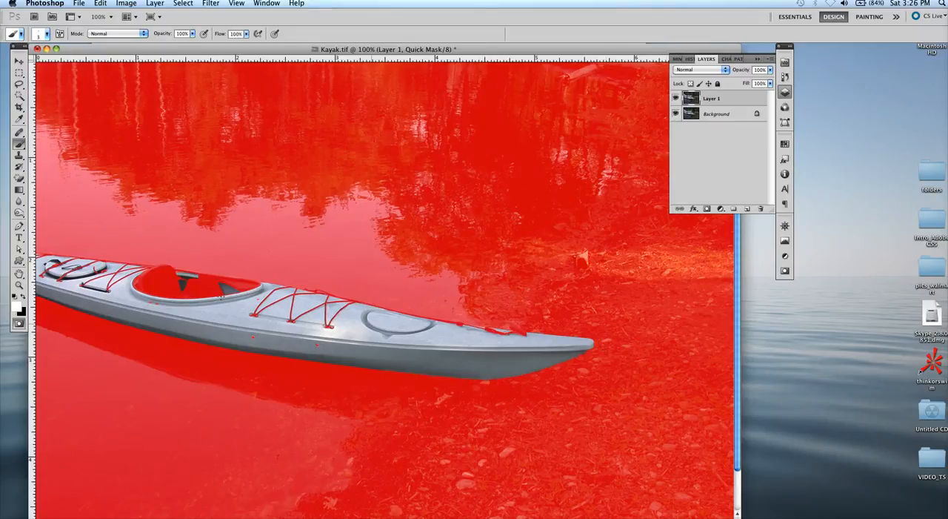
{"action": "left_click", "coordinate": [19, 323]}
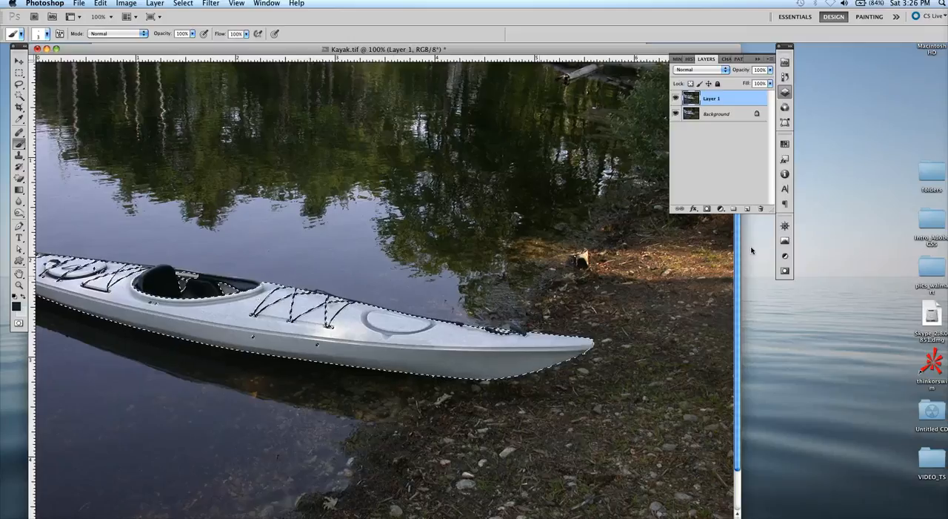
Step: Save the kayak selection as a new alpha channel
{"action": "left_click", "coordinate": [721, 60]}
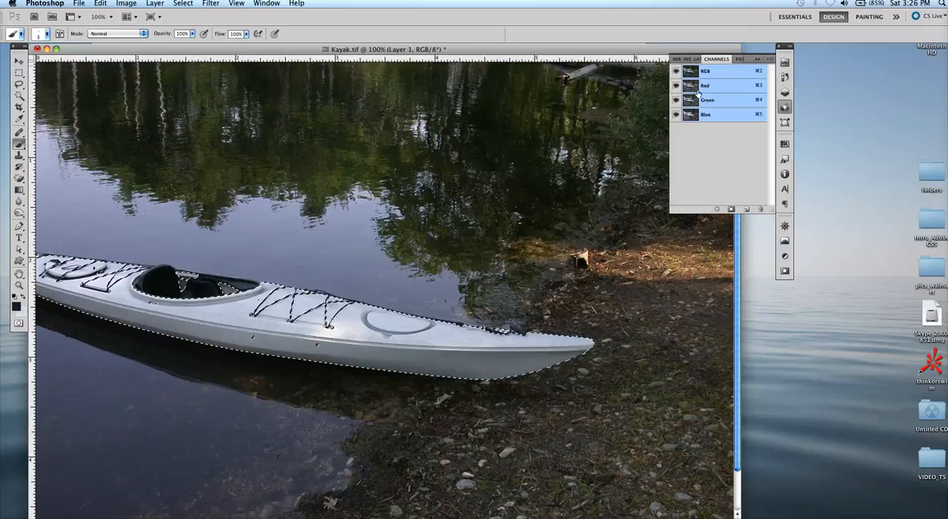
{"action": "left_click", "coordinate": [746, 210]}
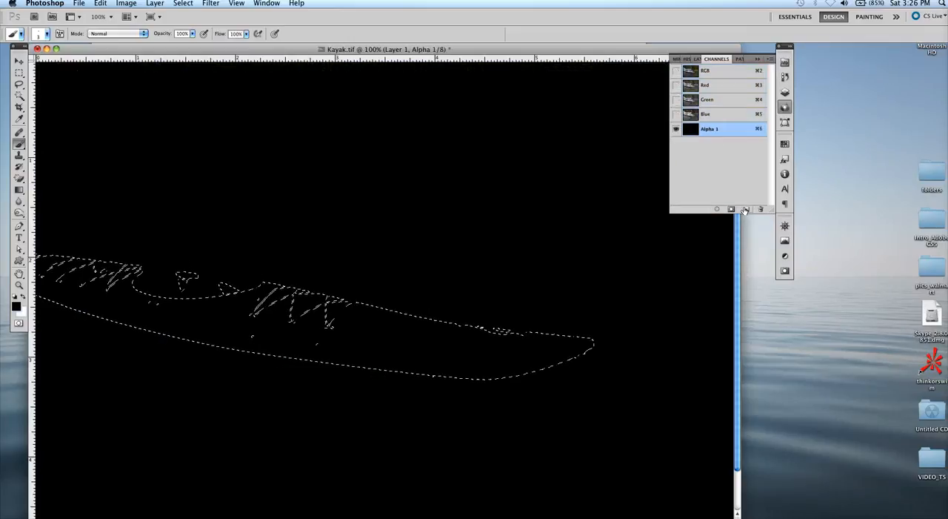
{"action": "key", "text": "super+z"}
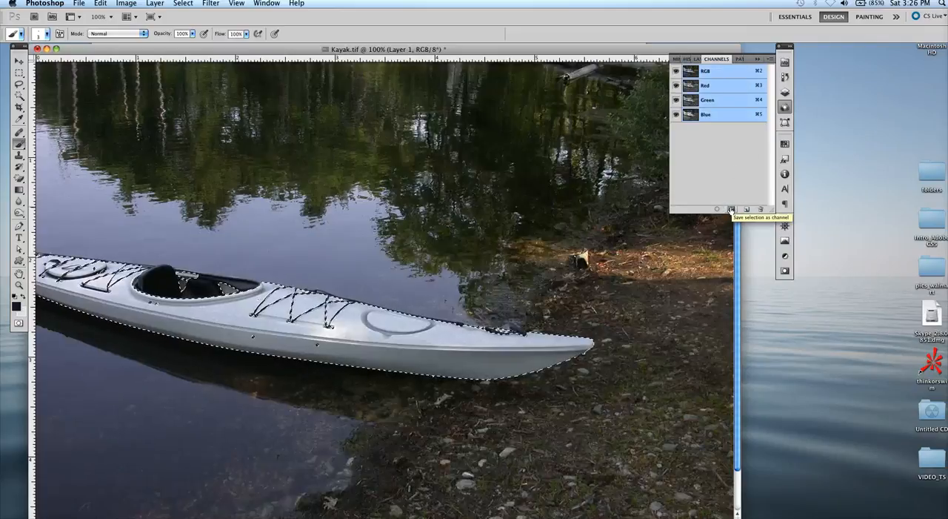
{"action": "left_click", "coordinate": [731, 210]}
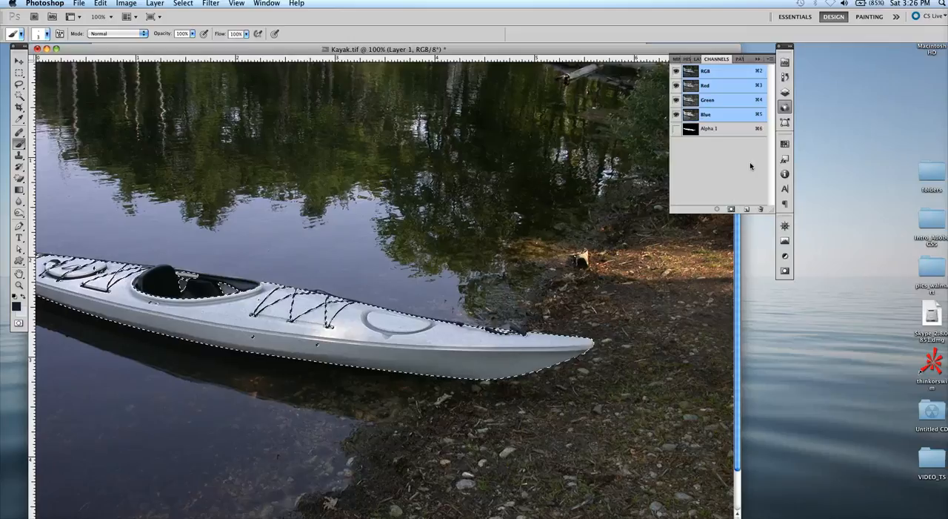
Step: Display the saved alpha channel on its own and rename it paintjob
{"action": "left_click", "coordinate": [691, 132]}
{"action": "left_click", "coordinate": [691, 131], "text": "super"}
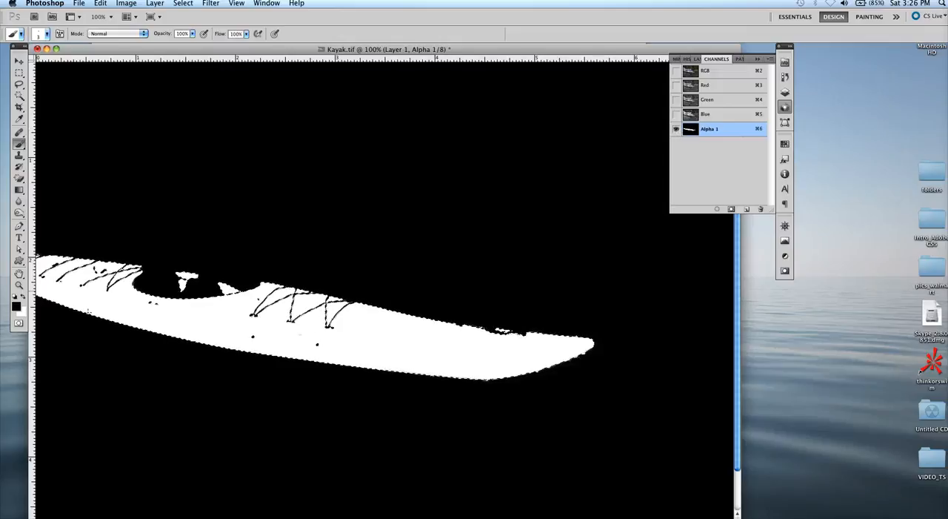
{"action": "double_click", "coordinate": [711, 129]}
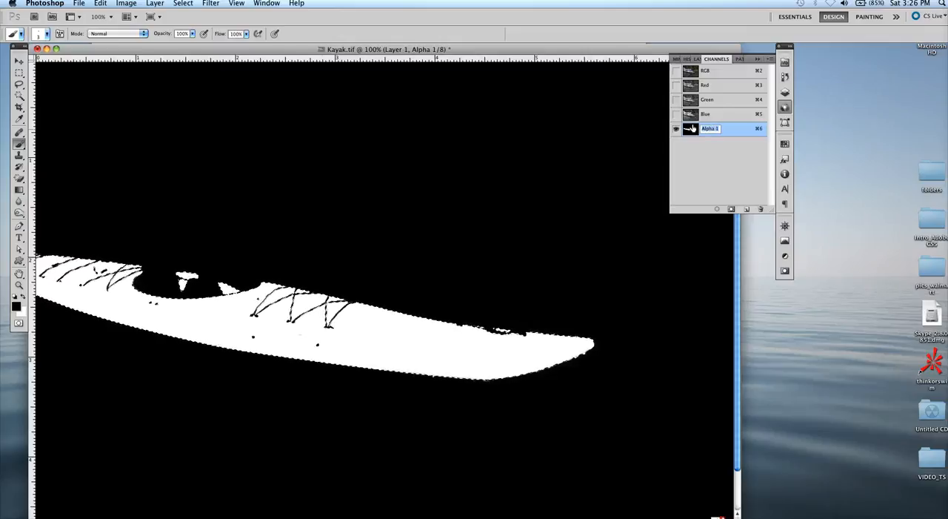
{"action": "type", "text": "paintjob"}
{"action": "key", "text": "Return"}
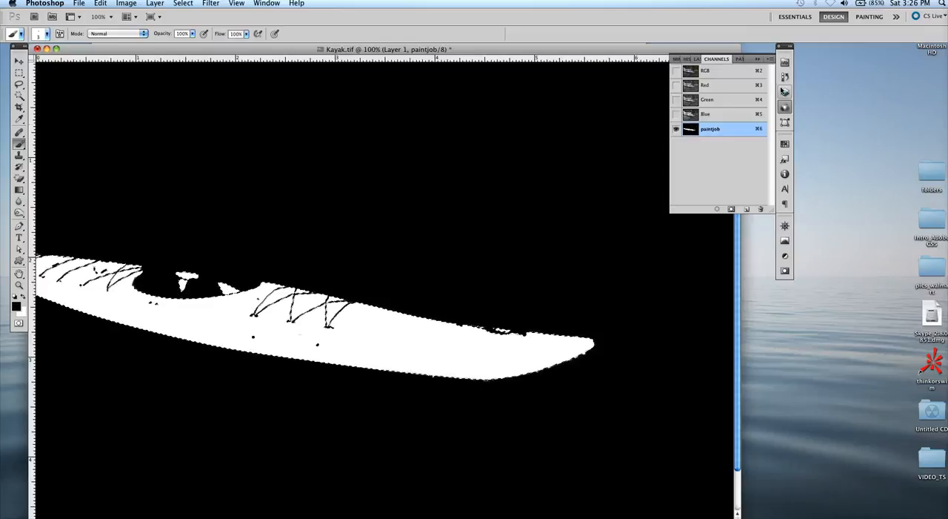
Step: Return to Layer 1 in full colour and turn Quick Mask mode back on for the kayak selection
{"action": "left_click", "coordinate": [784, 92]}
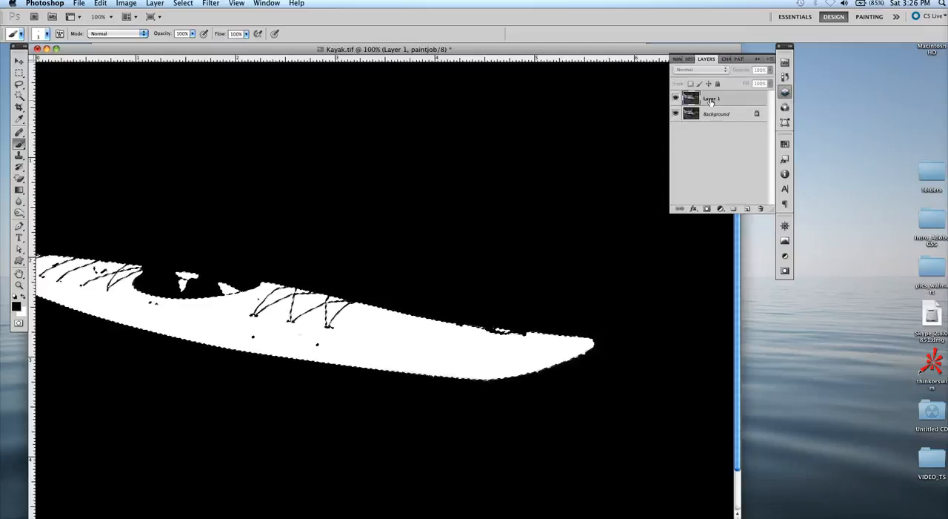
{"action": "left_click", "coordinate": [734, 98]}
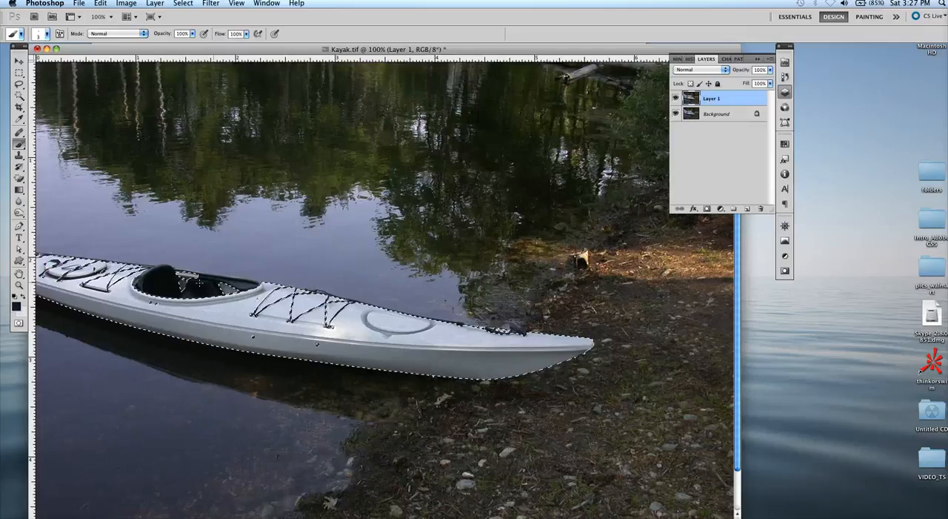
{"action": "left_click", "coordinate": [19, 323]}
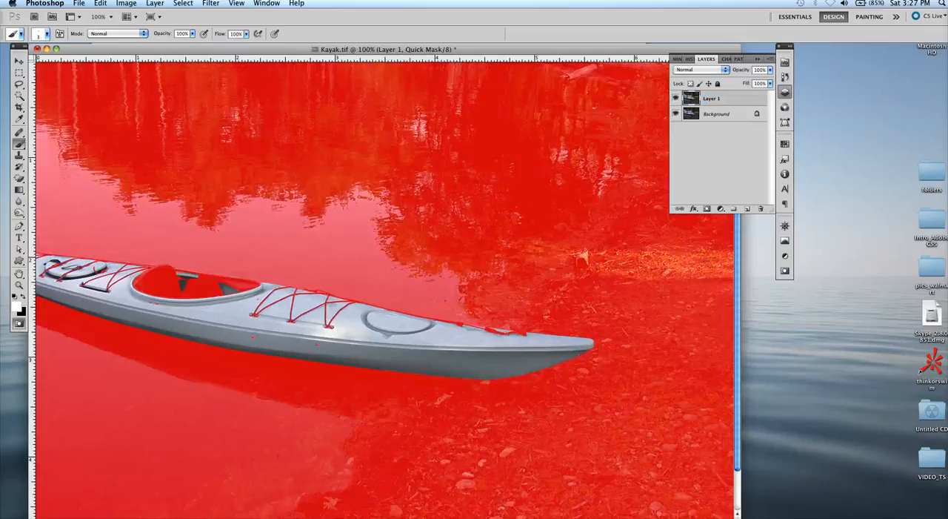
{"action": "key", "text": "super+plus"}
{"action": "key", "text": "super+plus"}
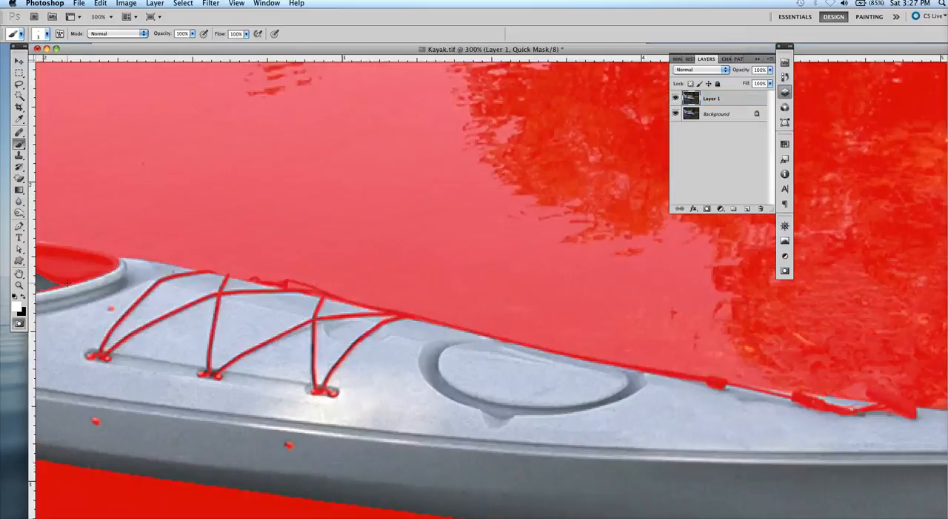
{"action": "key", "text": "super+minus"}
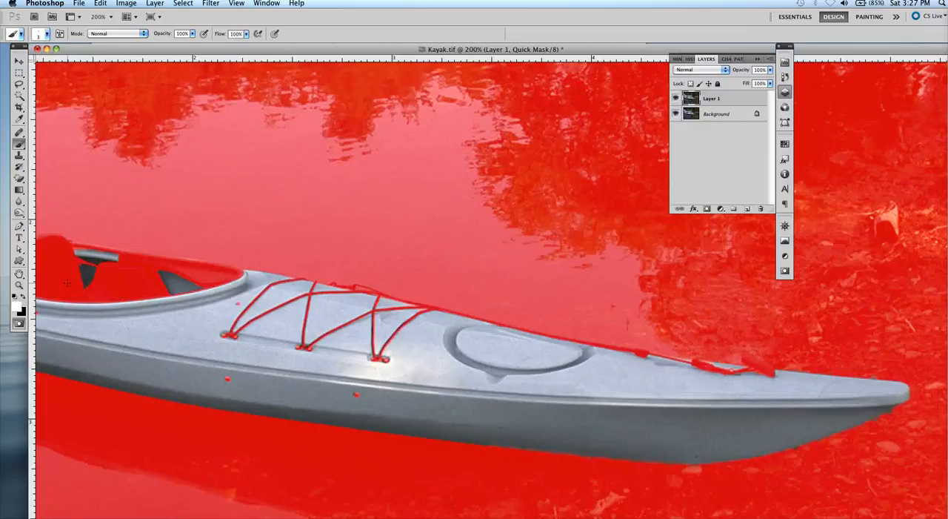
{"action": "key", "text": "super+minus"}
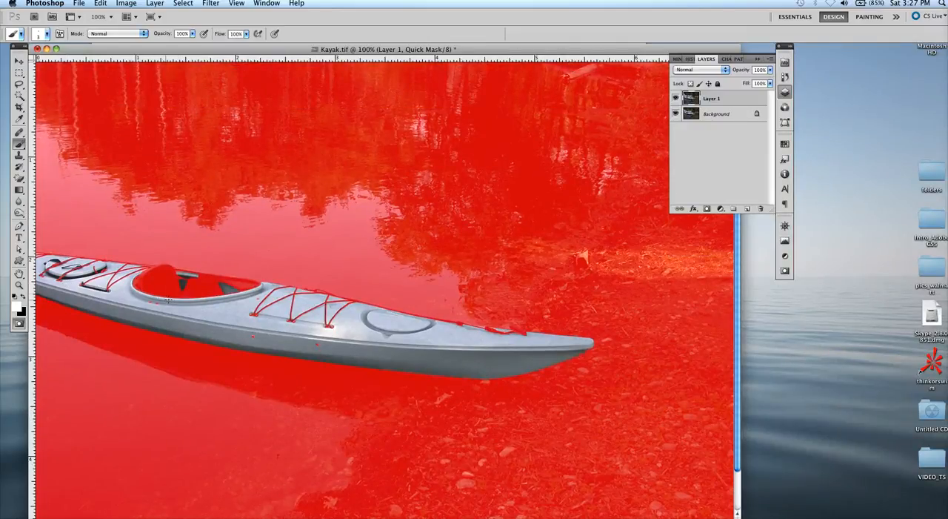
{"action": "left_click", "coordinate": [18, 306]}
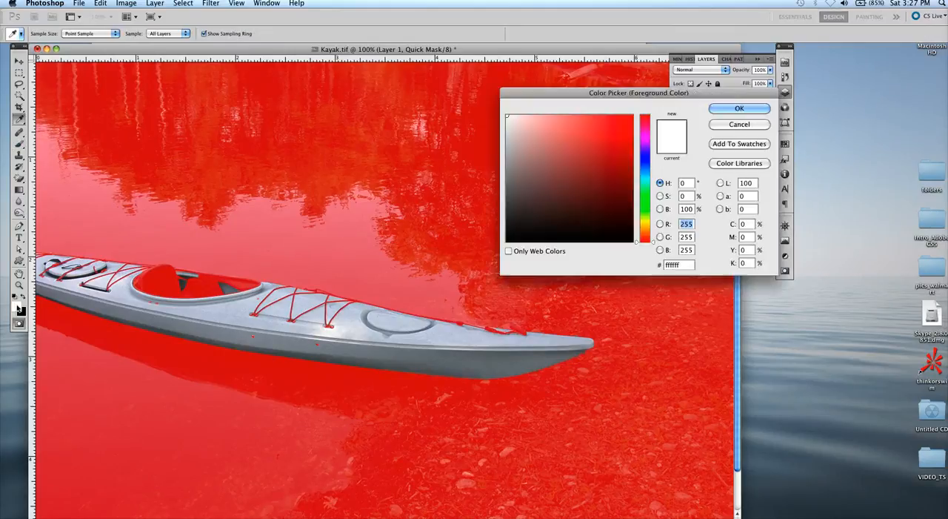
{"action": "left_click", "coordinate": [738, 109]}
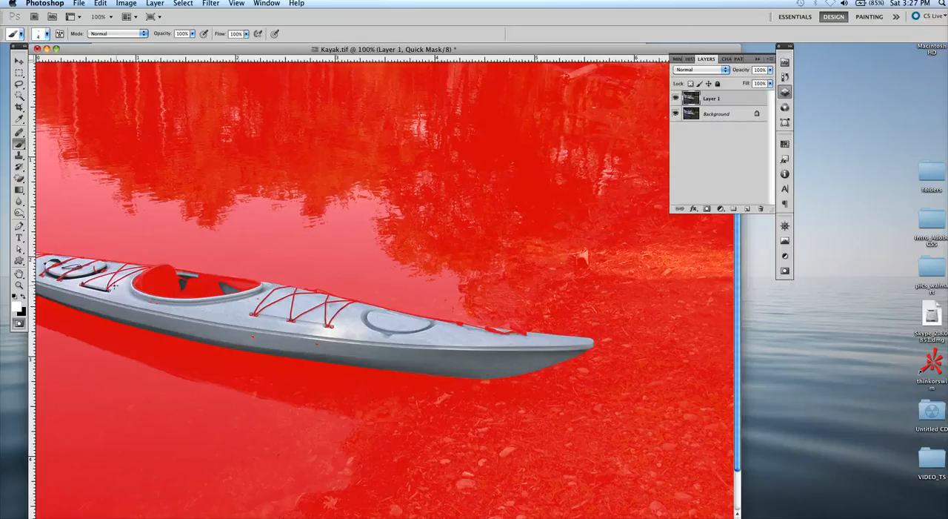
Step: Enlarge the brush to 60 px and paint white over the deck cords, hull fittings and cockpit interior to unmask them
{"action": "key", "text": "bracketright"}
{"action": "key", "text": "bracketright"}
{"action": "key", "text": "bracketright"}
{"action": "key", "text": "bracketright"}
{"action": "key", "text": "bracketright"}
{"action": "key", "text": "bracketright"}
{"action": "key", "text": "bracketright"}
{"action": "key", "text": "bracketright"}
{"action": "key", "text": "bracketright"}
{"action": "key", "text": "bracketright"}
{"action": "key", "text": "bracketright"}
{"action": "key", "text": "bracketright"}
{"action": "key", "text": "bracketright"}
{"action": "key", "text": "bracketright"}
{"action": "key", "text": "bracketright"}
{"action": "key", "text": "bracketright"}
{"action": "mouse_move", "coordinate": [110, 287]}
{"action": "left_mouse_down"}
{"action": "mouse_move", "coordinate": [76, 278]}
{"action": "mouse_move", "coordinate": [139, 299]}
{"action": "mouse_move", "coordinate": [221, 306]}
{"action": "mouse_move", "coordinate": [172, 287]}
{"action": "mouse_move", "coordinate": [214, 305]}
{"action": "mouse_move", "coordinate": [315, 321]}
{"action": "mouse_move", "coordinate": [230, 324]}
{"action": "mouse_move", "coordinate": [311, 340]}
{"action": "mouse_move", "coordinate": [295, 336]}
{"action": "mouse_move", "coordinate": [340, 327]}
{"action": "mouse_move", "coordinate": [321, 310]}
{"action": "mouse_move", "coordinate": [343, 324]}
{"action": "left_mouse_up"}
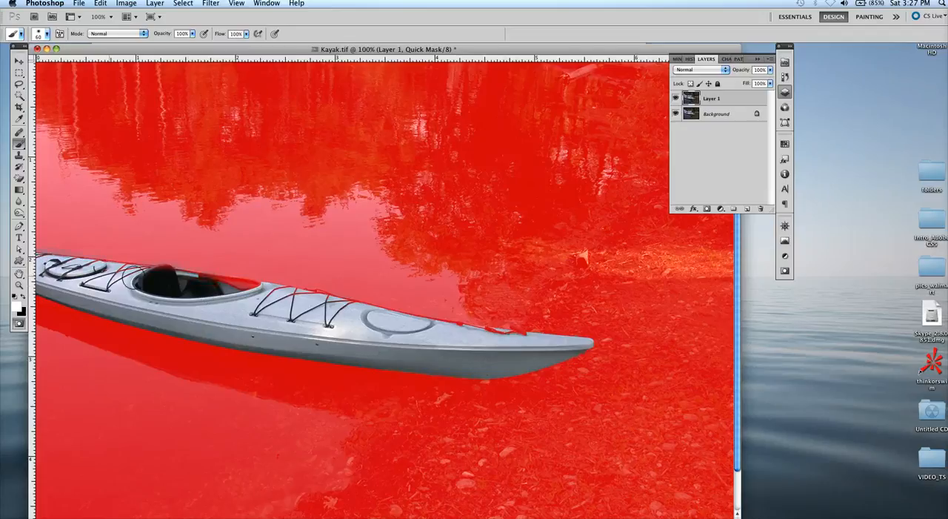
Step: Unmask the kayak's far edge from the cockpit to the bow fittings, and convert the Quick Mask to a selection
{"action": "mouse_move", "coordinate": [186, 275]}
{"action": "left_mouse_down"}
{"action": "mouse_move", "coordinate": [260, 294]}
{"action": "mouse_move", "coordinate": [226, 293]}
{"action": "mouse_move", "coordinate": [298, 300]}
{"action": "left_mouse_up"}
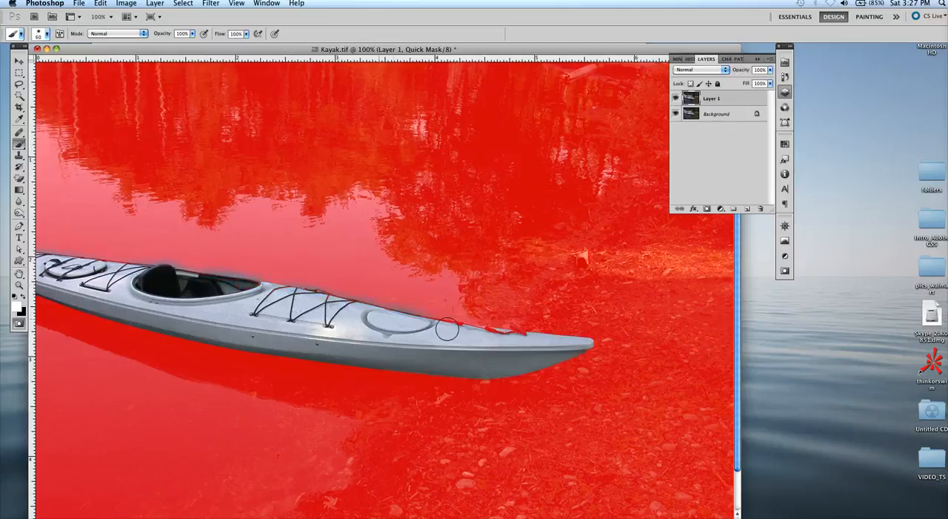
{"action": "mouse_move", "coordinate": [416, 328]}
{"action": "left_mouse_down"}
{"action": "mouse_move", "coordinate": [527, 340]}
{"action": "mouse_move", "coordinate": [477, 340]}
{"action": "mouse_move", "coordinate": [510, 344]}
{"action": "left_mouse_up"}
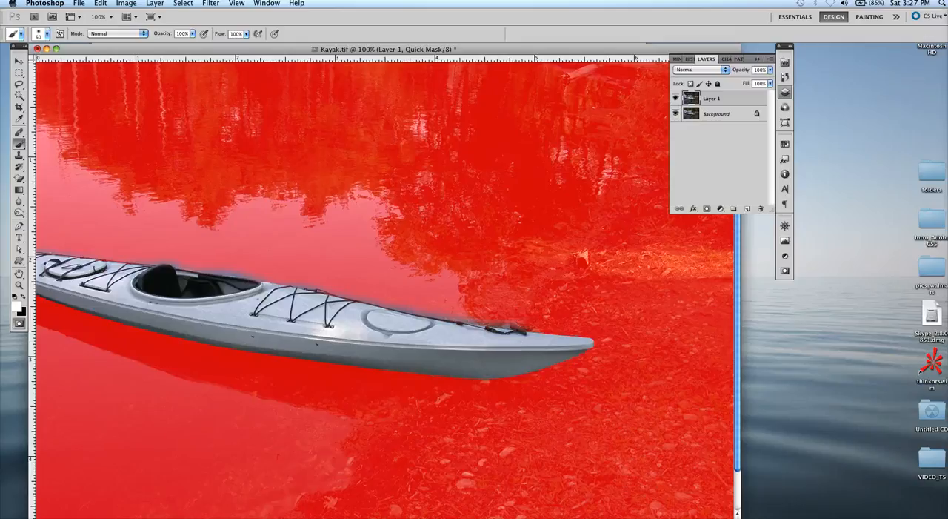
{"action": "left_click", "coordinate": [19, 324]}
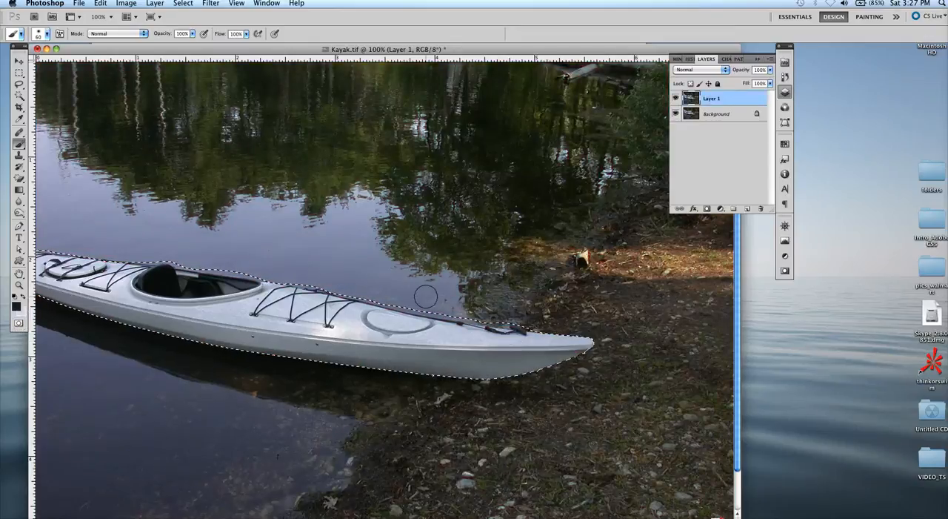
Step: Subtract the excess water strips along the kayak's far edge from the selection with the Magic Wand, from the cockpit toward the bow cord
{"action": "key", "text": "super+plus"}
{"action": "key", "text": "super+plus"}
{"action": "key", "text": "super+minus"}
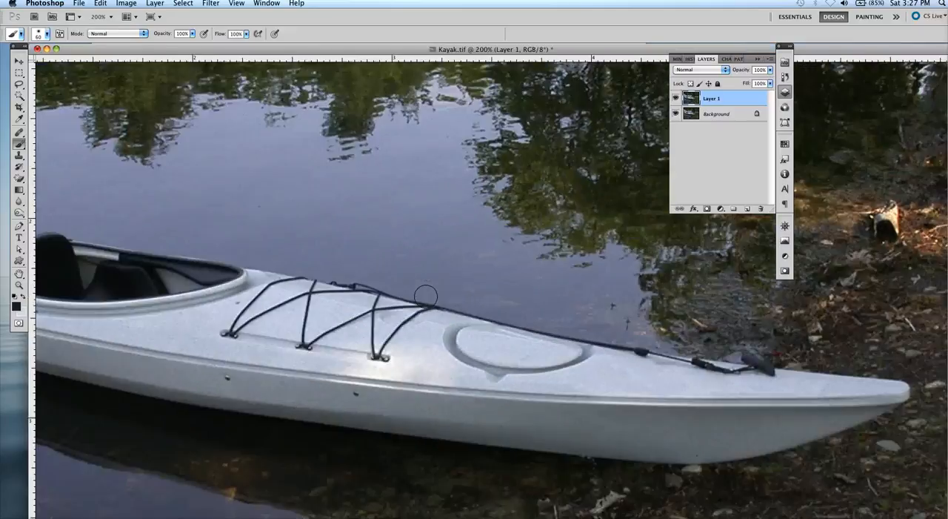
{"action": "left_click", "coordinate": [19, 95]}
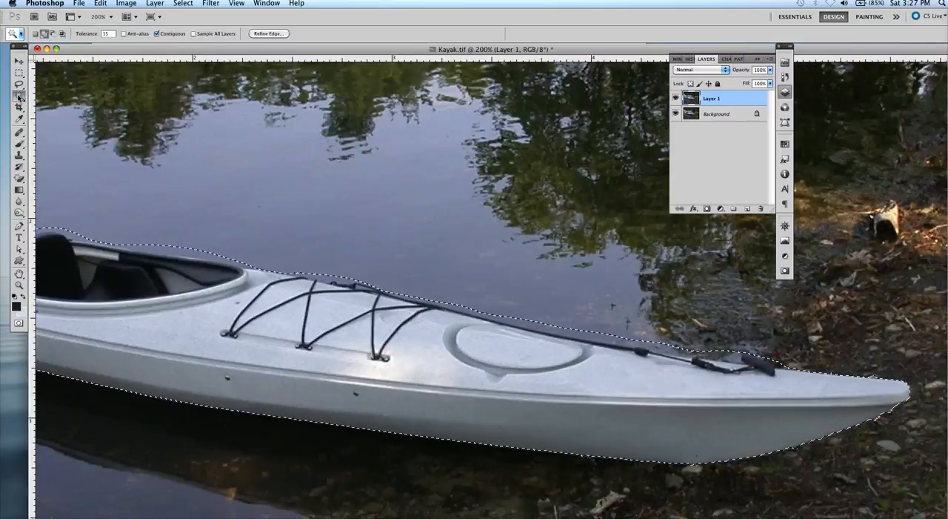
{"action": "left_click", "coordinate": [54, 35]}
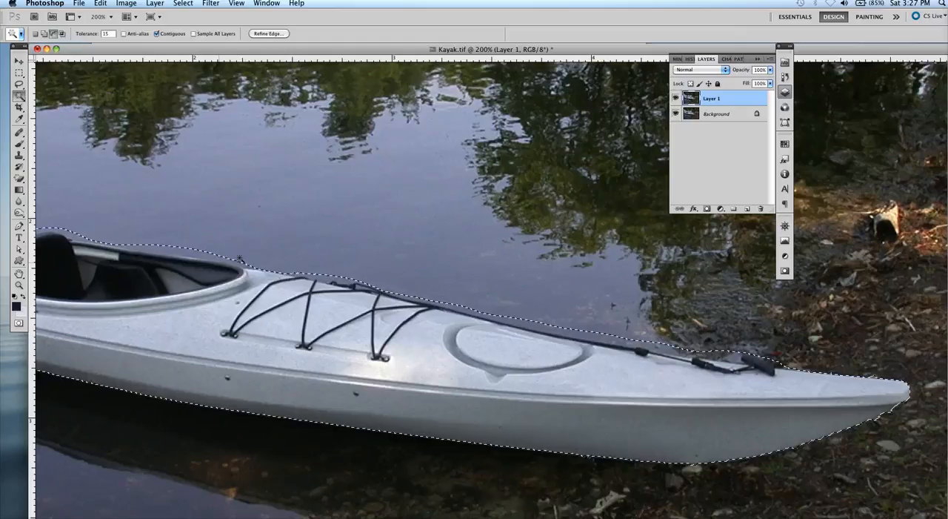
{"action": "left_click", "coordinate": [193, 254]}
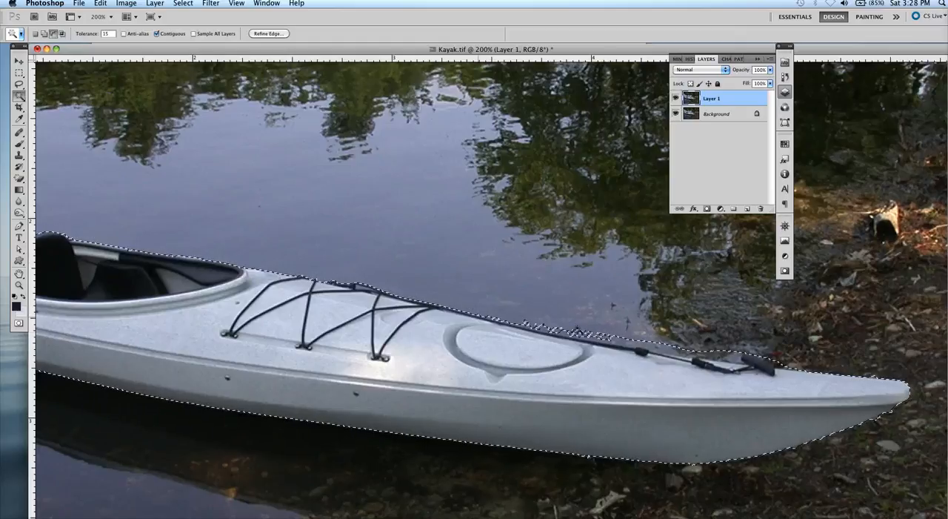
{"action": "left_click", "coordinate": [656, 346]}
{"action": "left_click", "coordinate": [649, 338]}
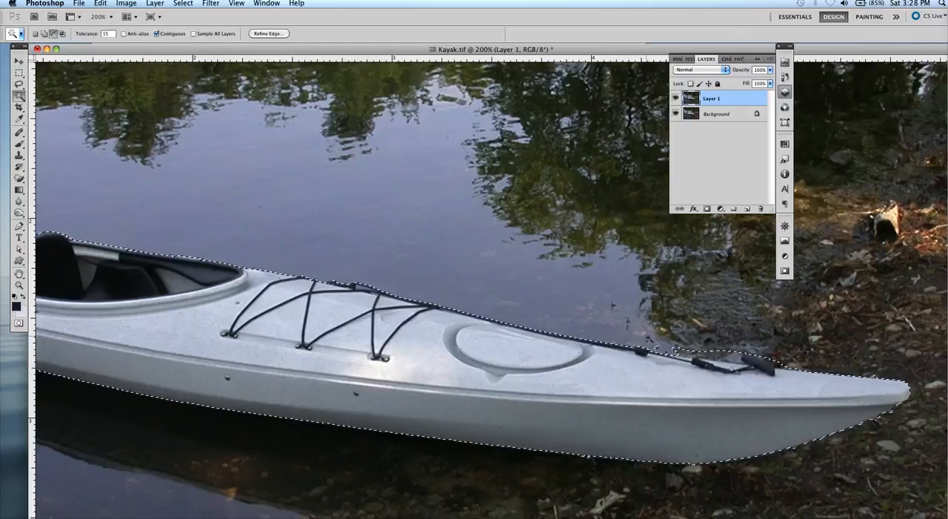